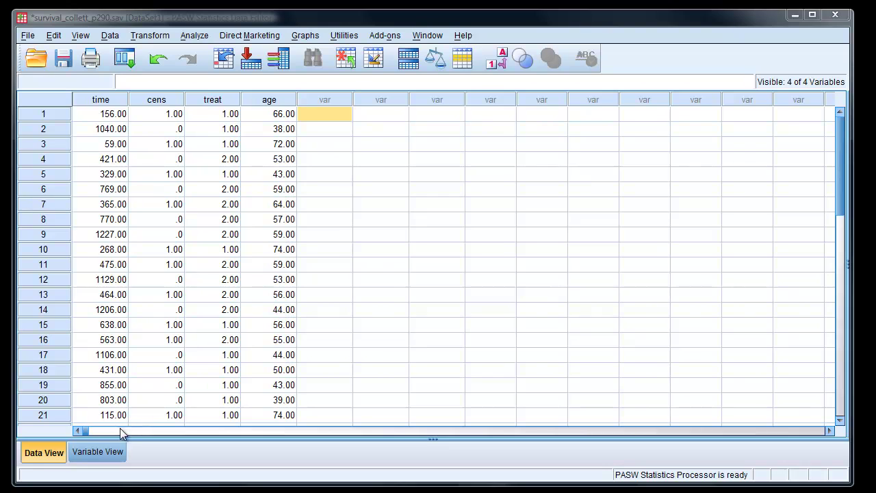
With value labels shown, widen the cens column to fit 'censored (alive)', then restore numeric codes.
left_click(75, 431)
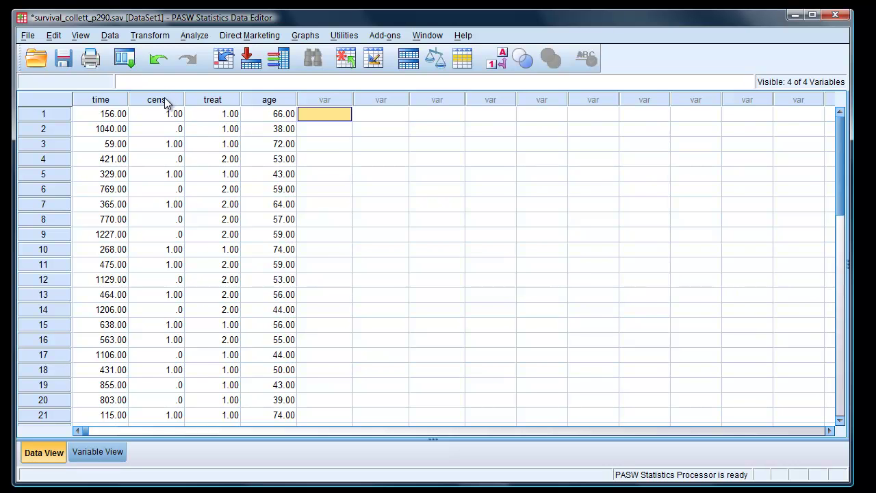
left_click(497, 62)
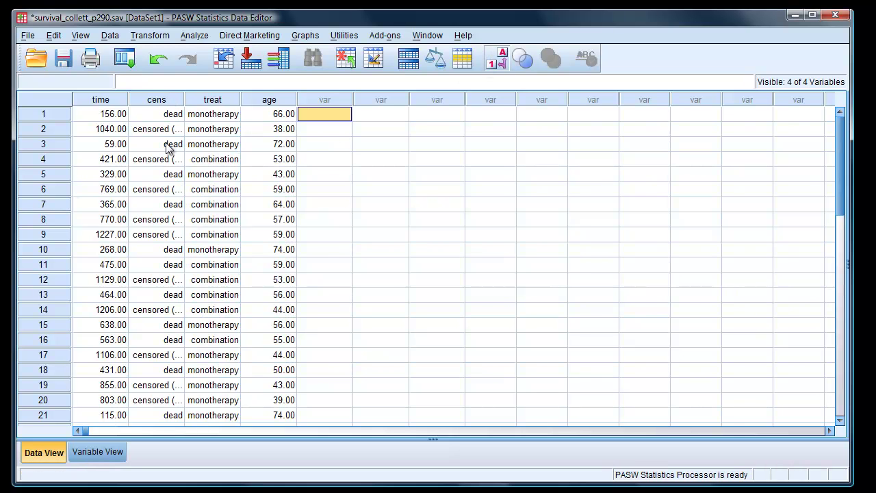
left_click_drag(184, 97, 283, 96)
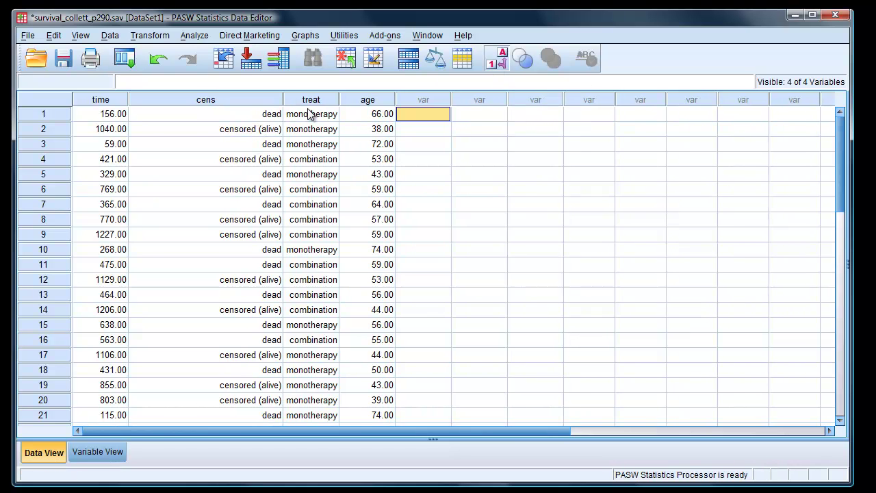
left_click(497, 59)
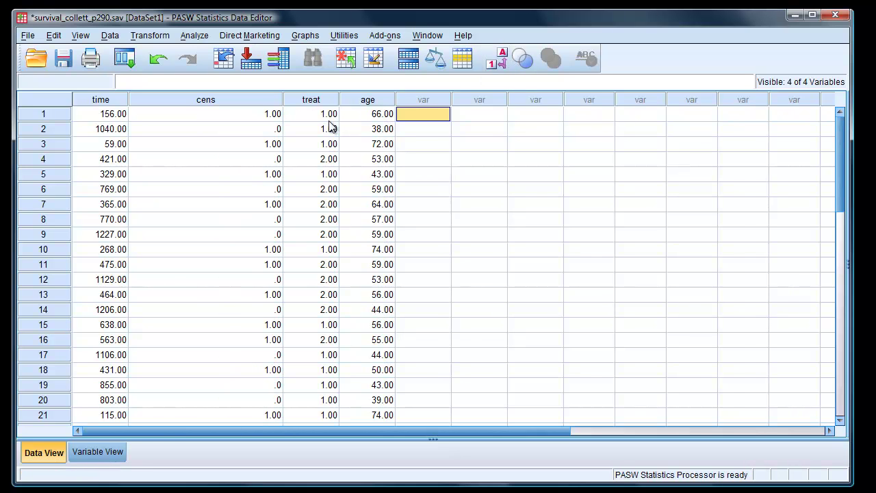
left_click(104, 453)
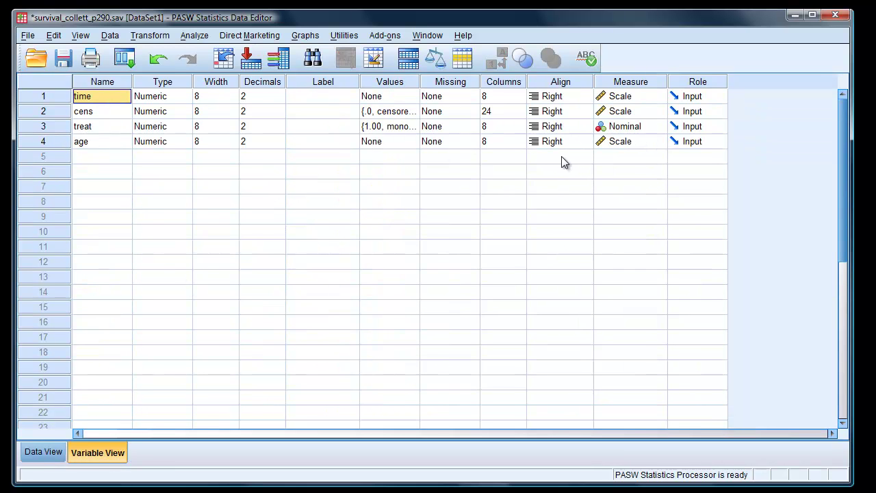
left_click(48, 451)
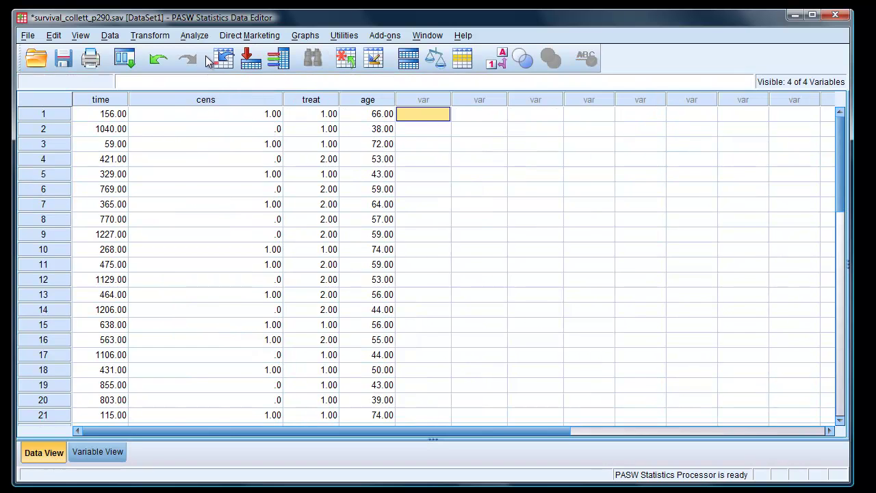
Start a Cox Regression and set time as the survival time variable.
left_click(197, 36)
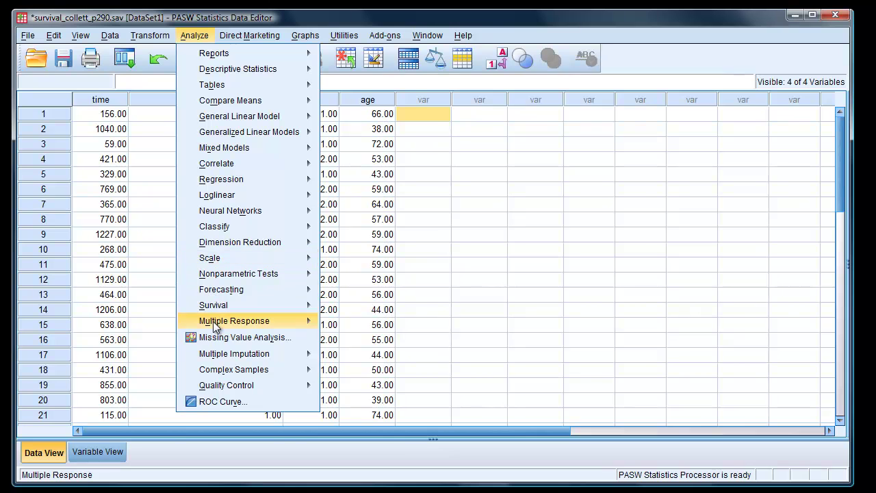
mouse_move(214, 311)
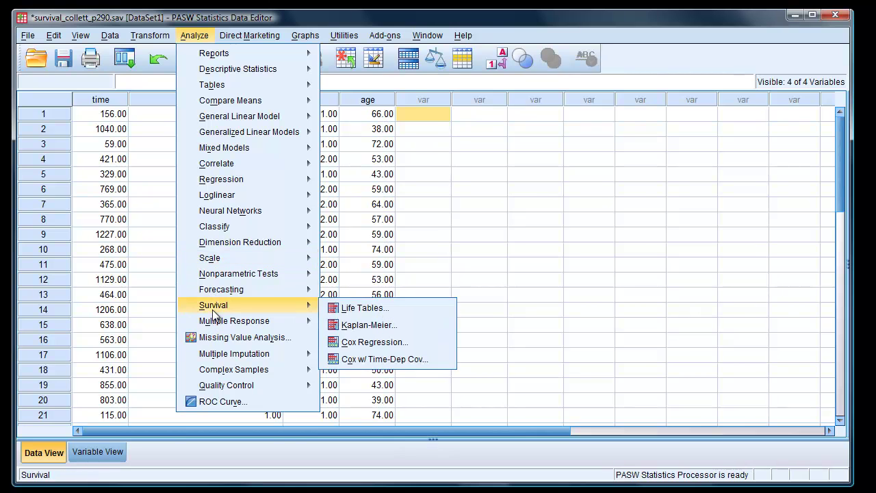
left_click(363, 343)
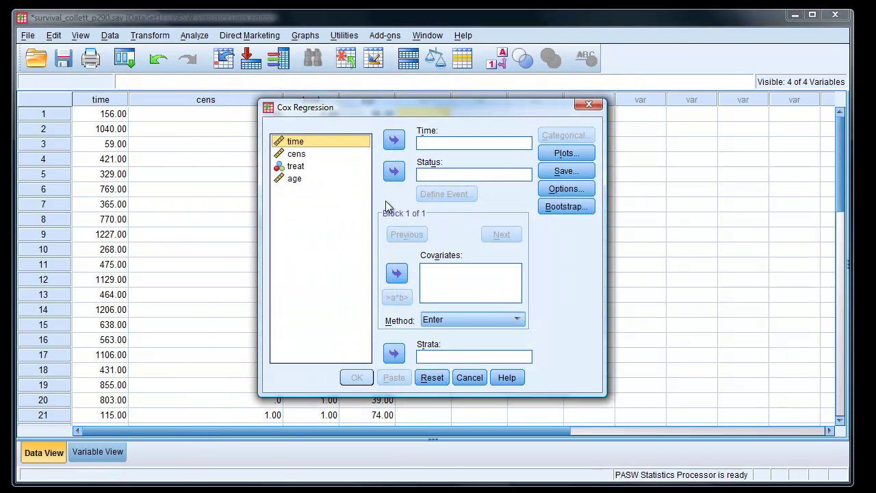
left_click(393, 139)
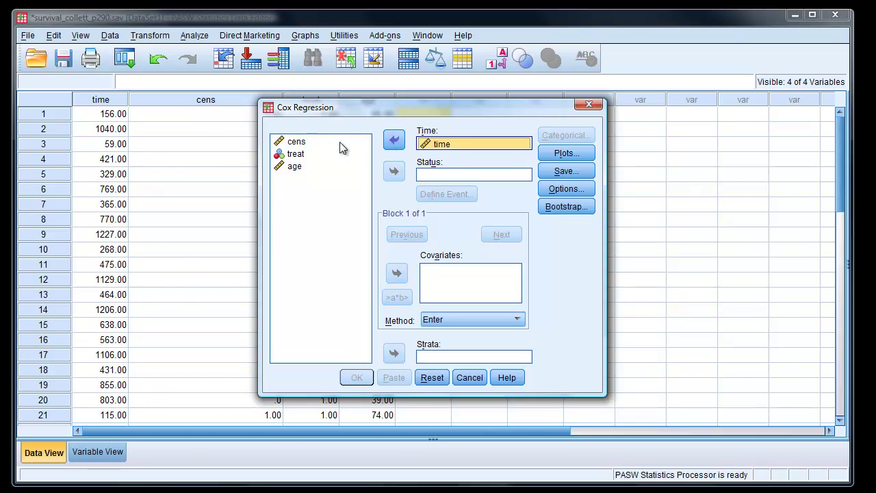
Make cens the status variable with a single event value of 1.
left_click(302, 144)
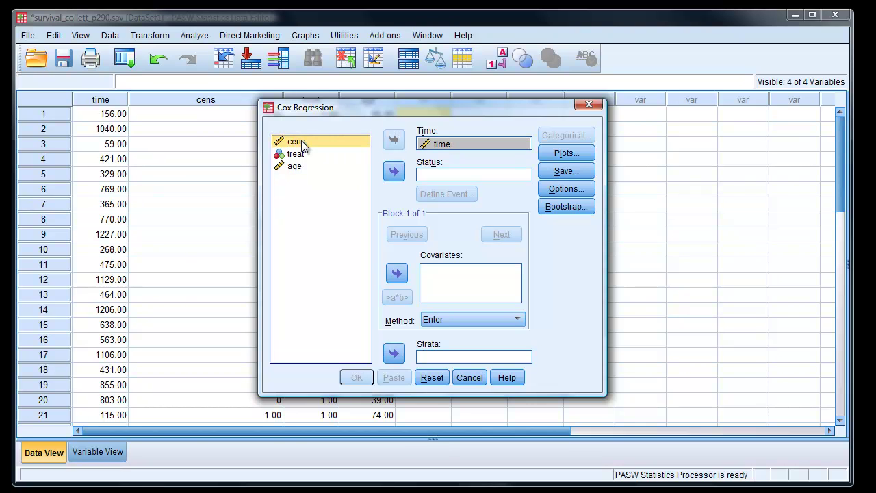
left_click(394, 171)
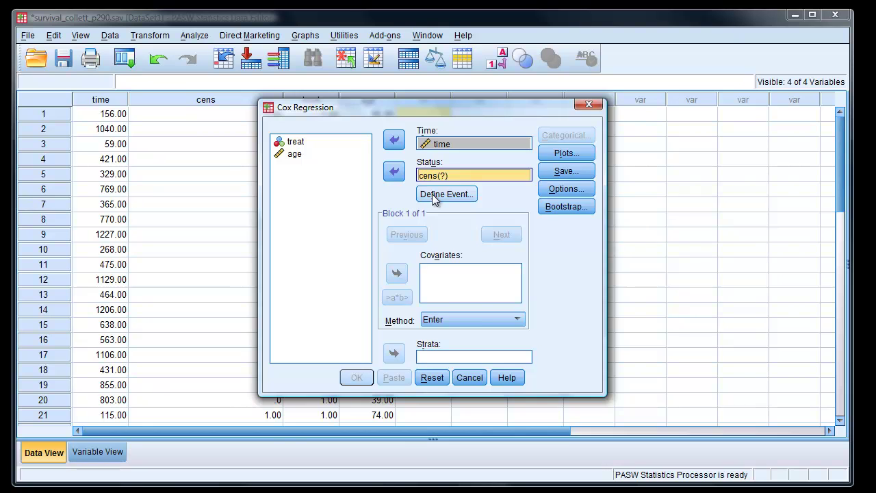
left_click(433, 196)
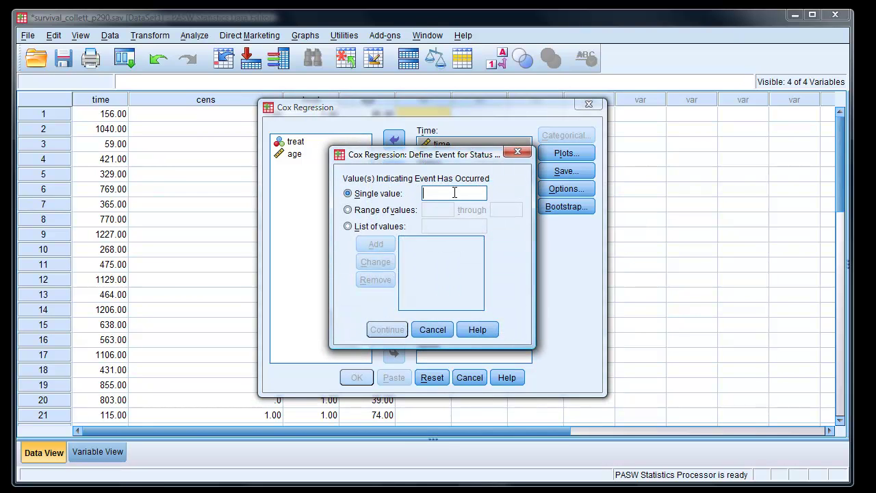
type("1")
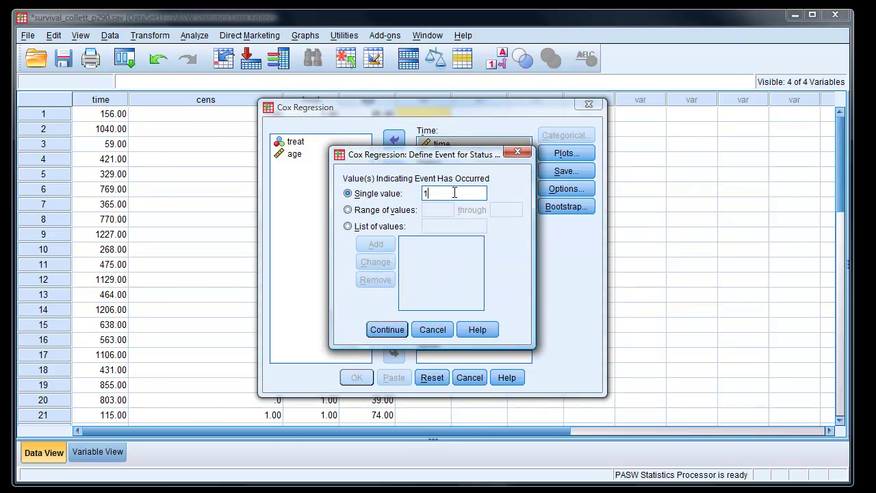
left_click(403, 331)
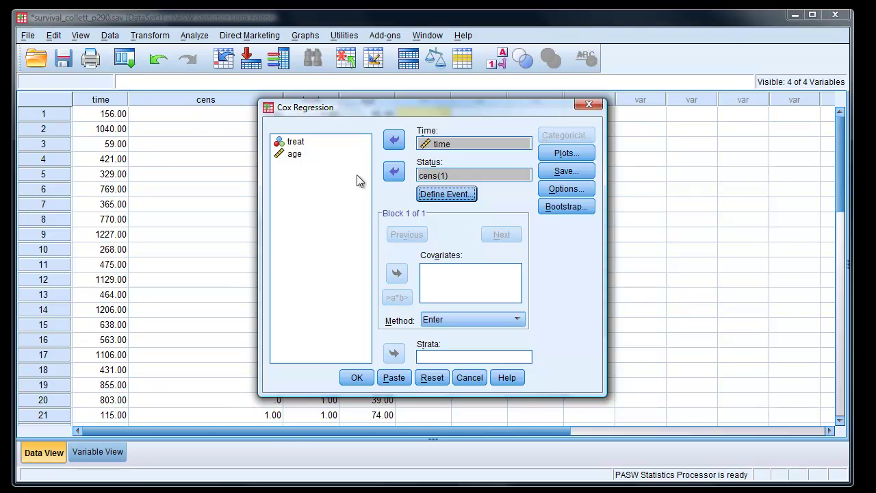
Add treat and age as covariates, leaving the plot options unchanged.
double_click(291, 141)
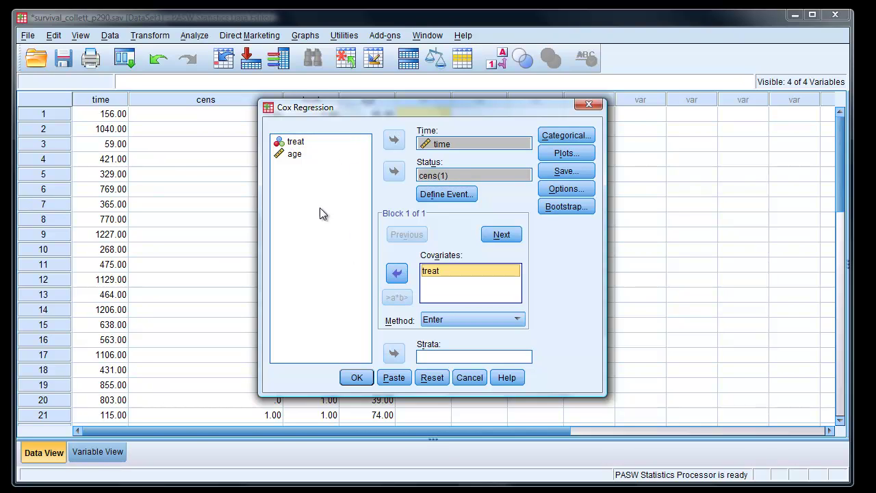
left_click(294, 154)
left_click(396, 273)
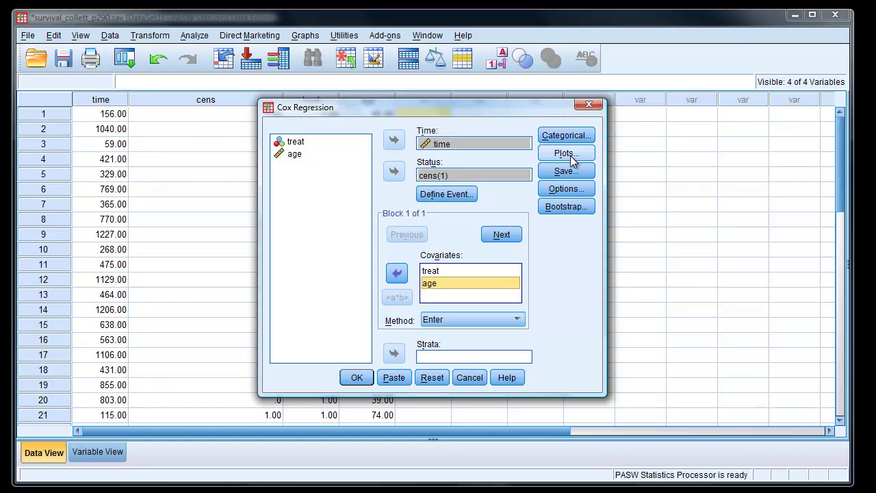
left_click(570, 156)
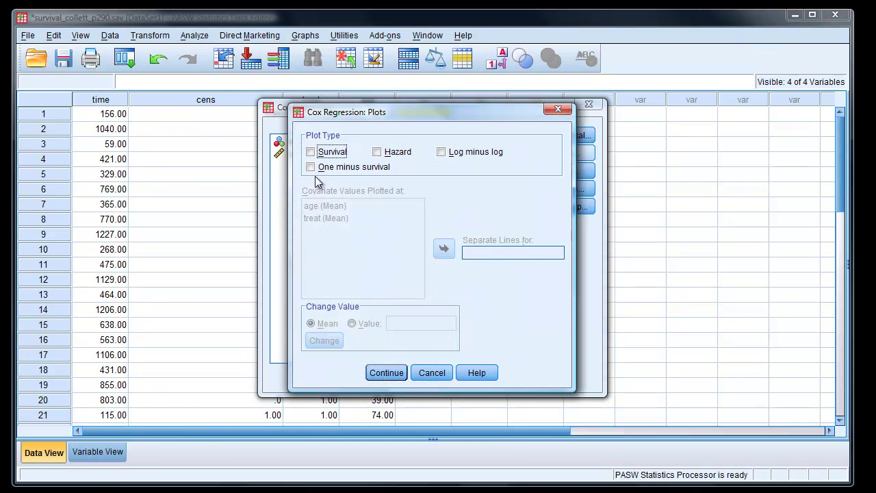
left_click(431, 373)
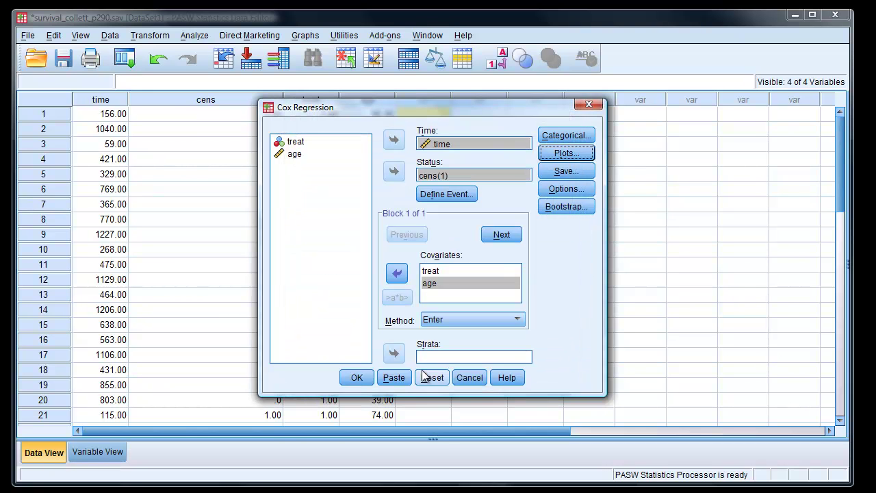
Request 95% confidence intervals for exp(B) and run the regression.
left_click(567, 189)
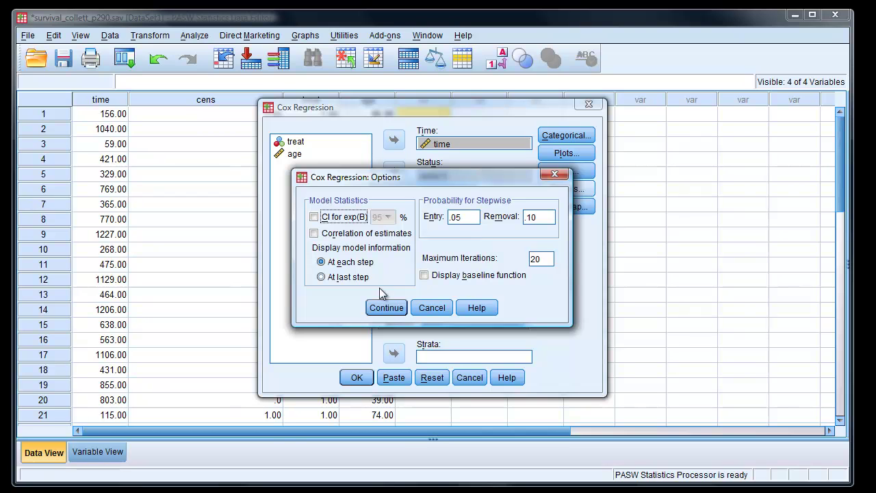
left_click(314, 217)
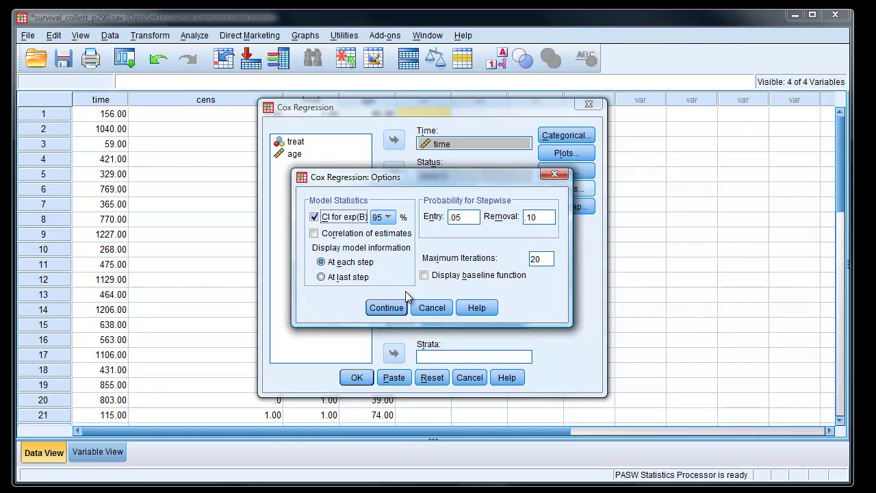
left_click(395, 310)
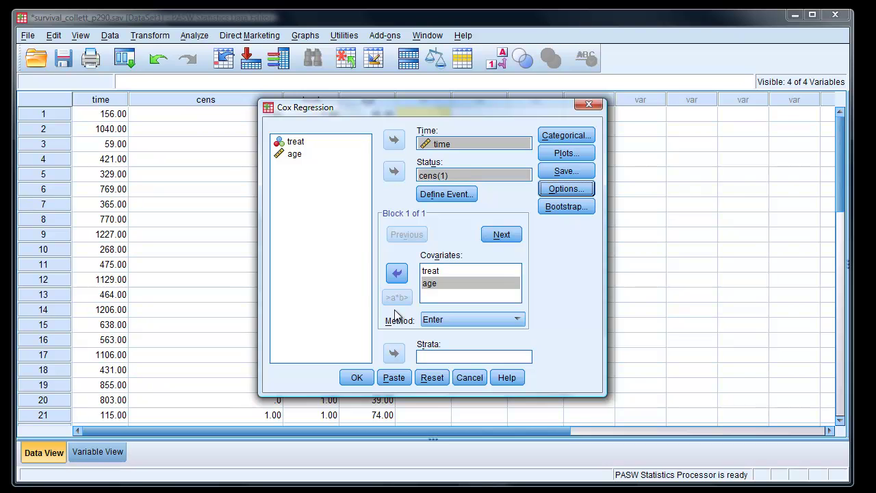
left_click(355, 381)
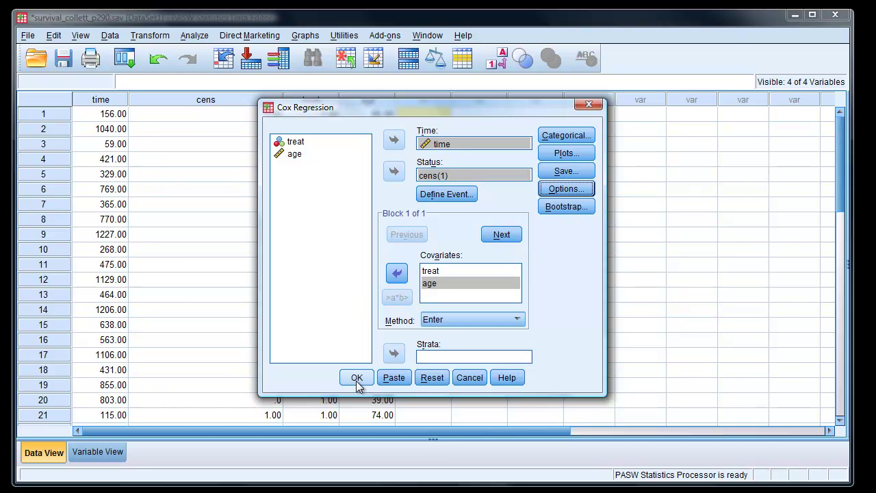
Run the Cox regression and scroll the output down to the Variables in the Equation table.
left_click(357, 382)
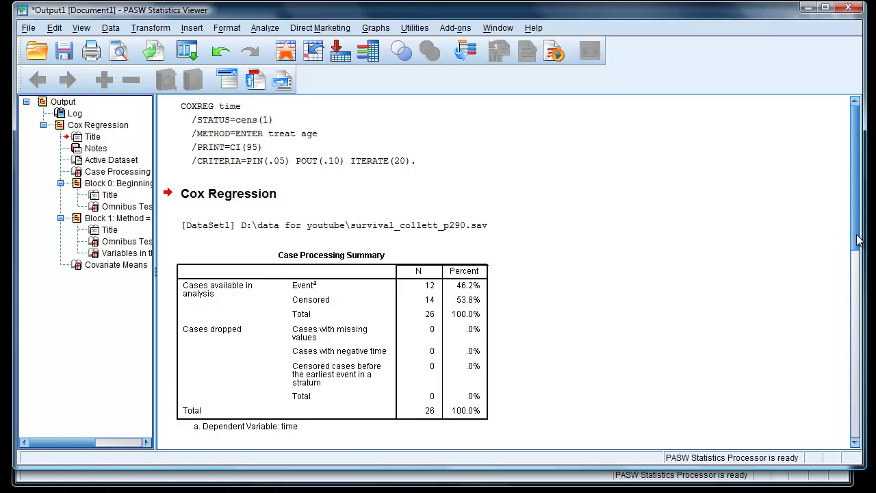
scroll(859, 239, "down", 3)
left_click(184, 185)
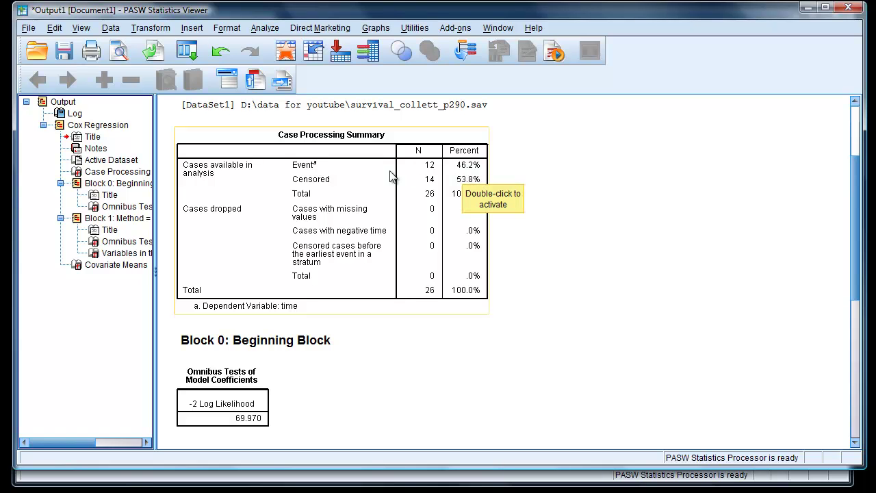
left_click(496, 228)
left_click(482, 205)
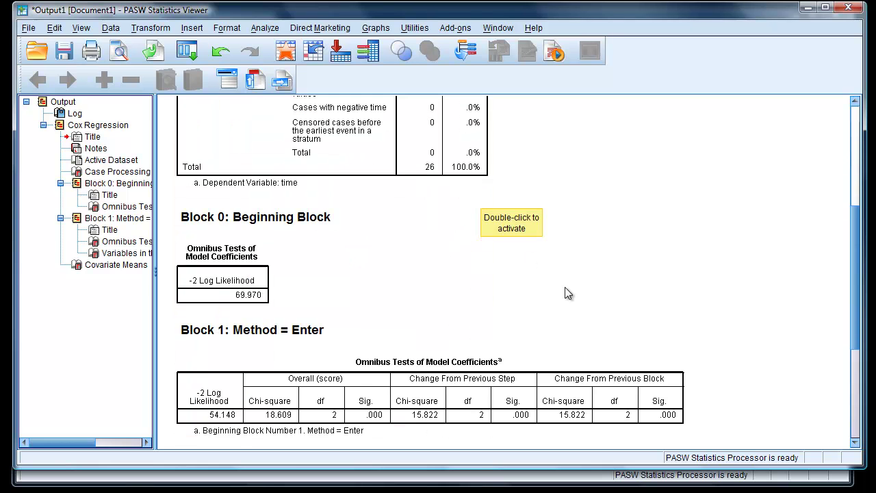
scroll(564, 293, "down", 3)
scroll(565, 288, "down", 3)
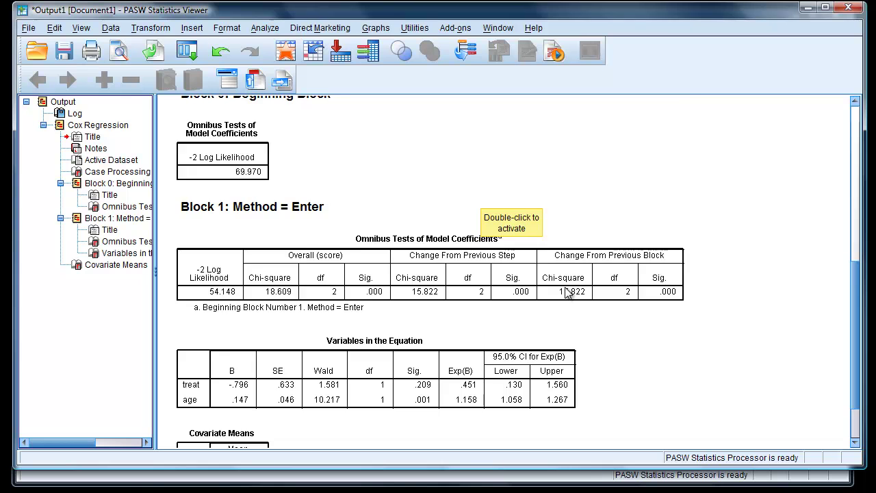
scroll(565, 289, "down", 3)
scroll(566, 289, "up", 3)
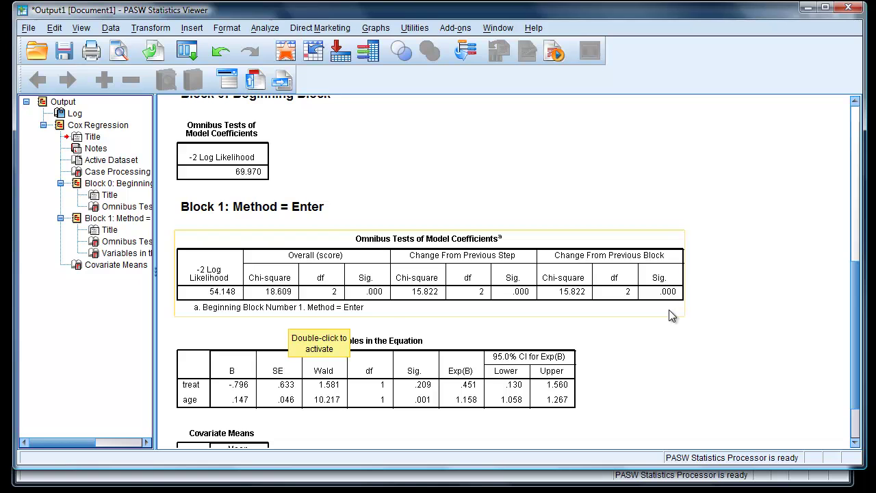
scroll(671, 350, "down", 2)
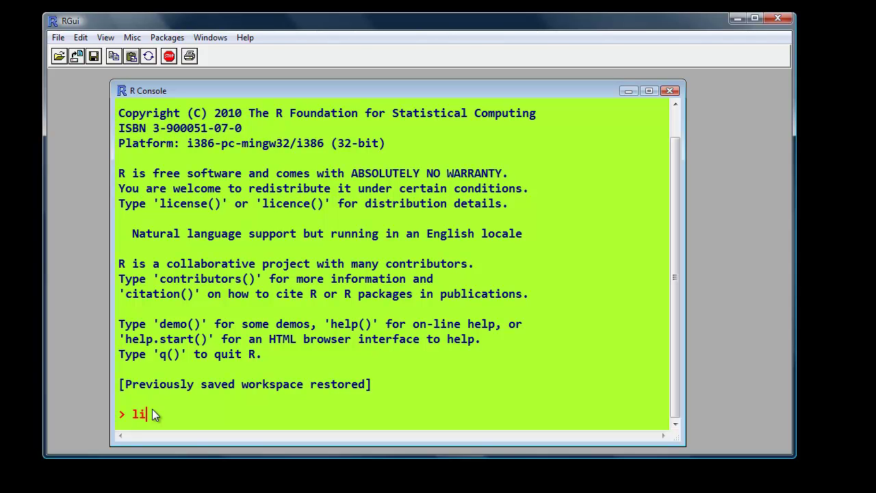
Run library(Rcmdr) in the R console, then centre and shrink the R Commander window.
type("brary(Rcmdr)")
key("Return")
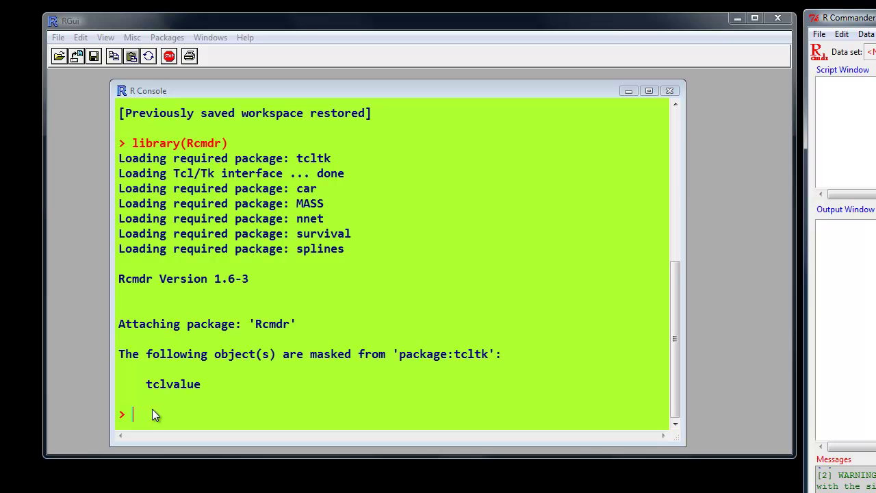
left_click_drag(862, 17, 409, 21)
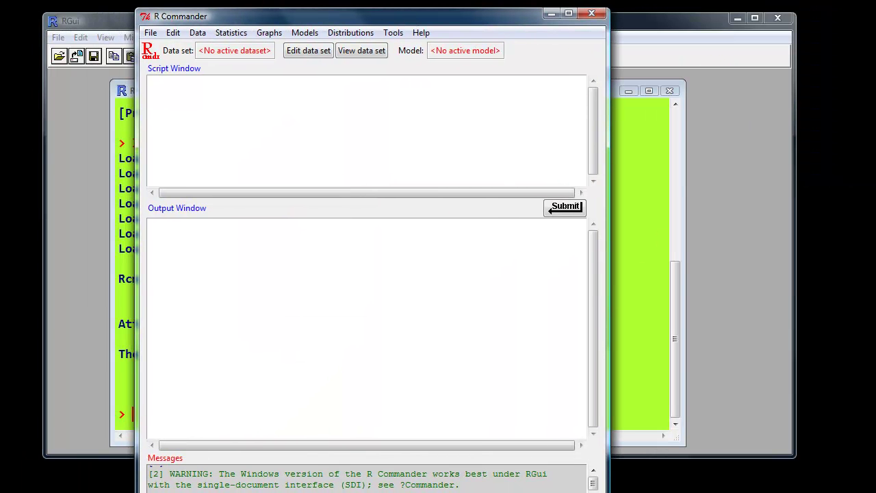
left_click_drag(266, 491, 265, 426)
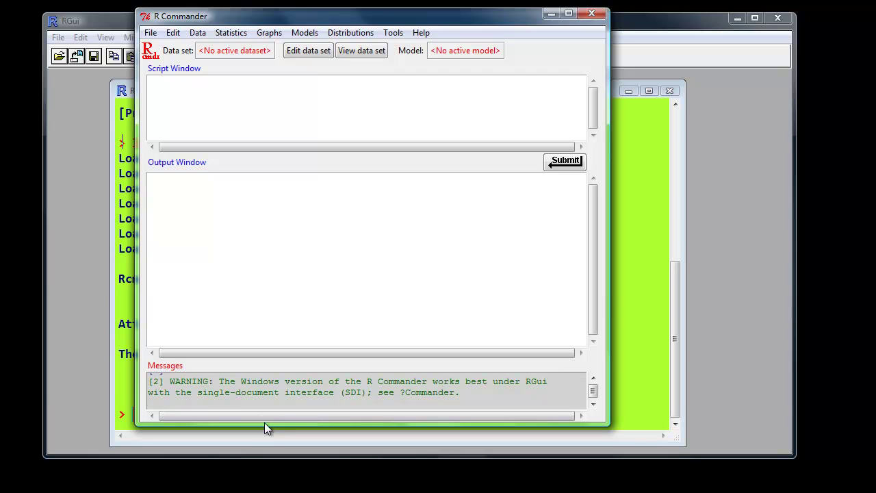
Load the RcmdrPlugin.survival plug-in, restart the Commander, and recentre and resize its window.
left_click(393, 33)
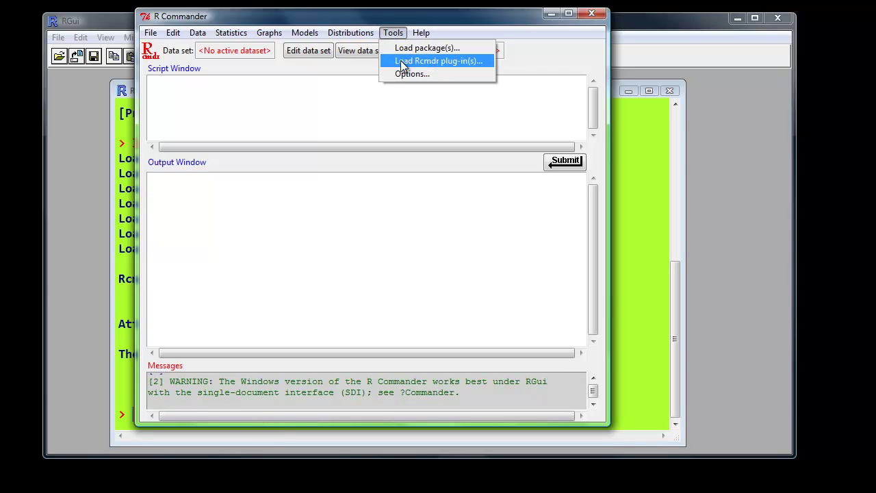
left_click(435, 62)
left_click(219, 97)
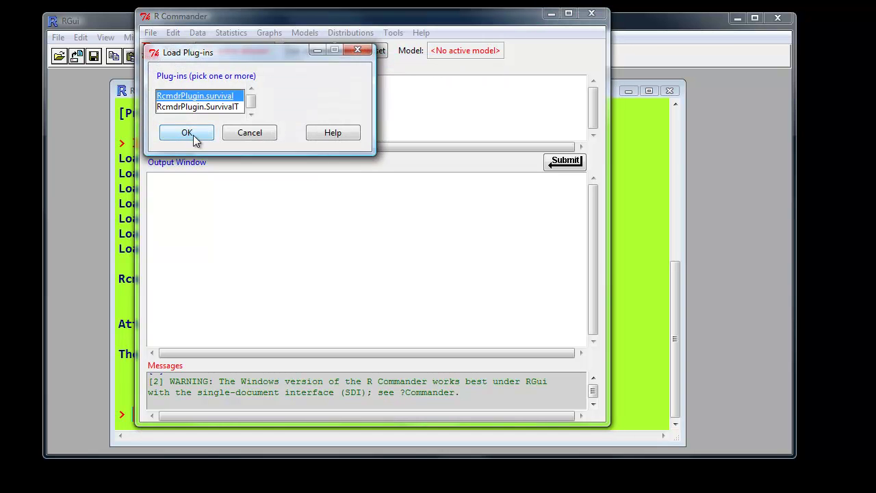
left_click(193, 137)
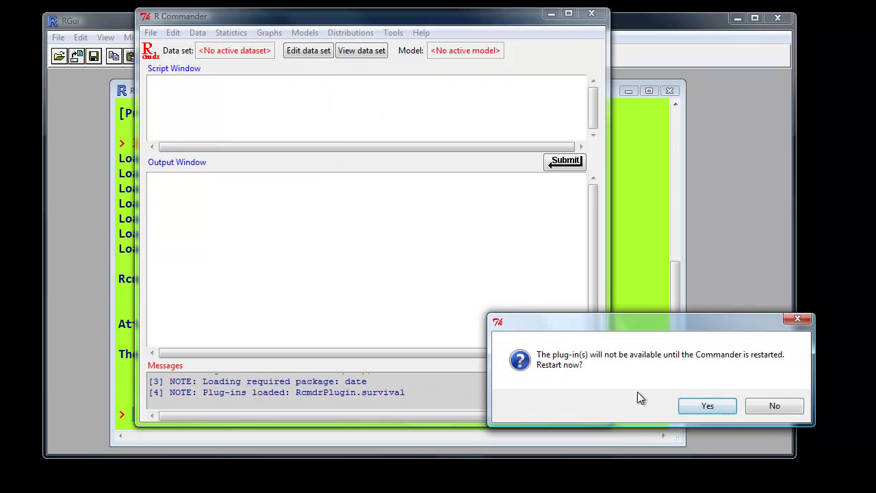
left_click(709, 406)
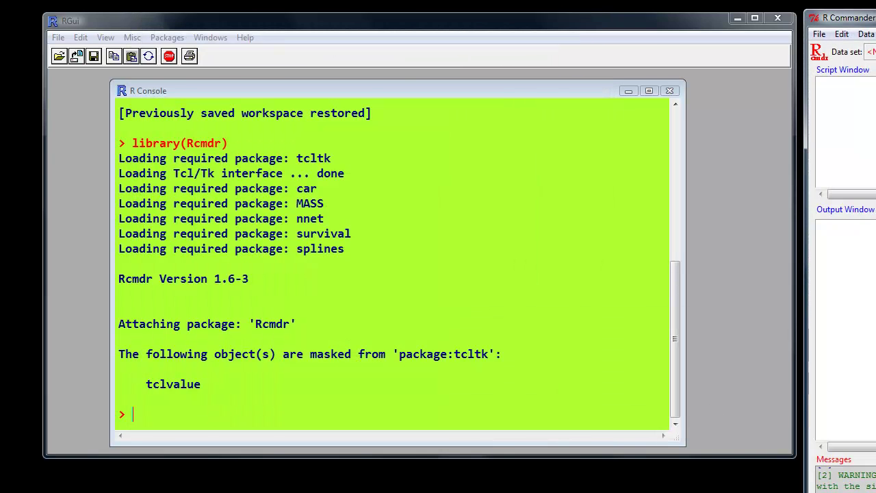
left_click_drag(842, 13, 314, 10)
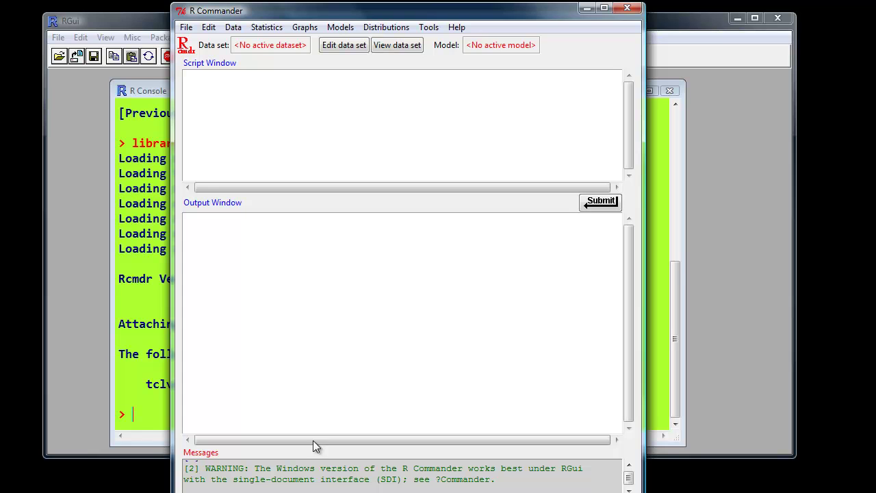
left_click_drag(294, 492, 295, 461)
Set up an SPSS import named mydataframe with value-label conversion to factors turned off.
left_click(234, 27)
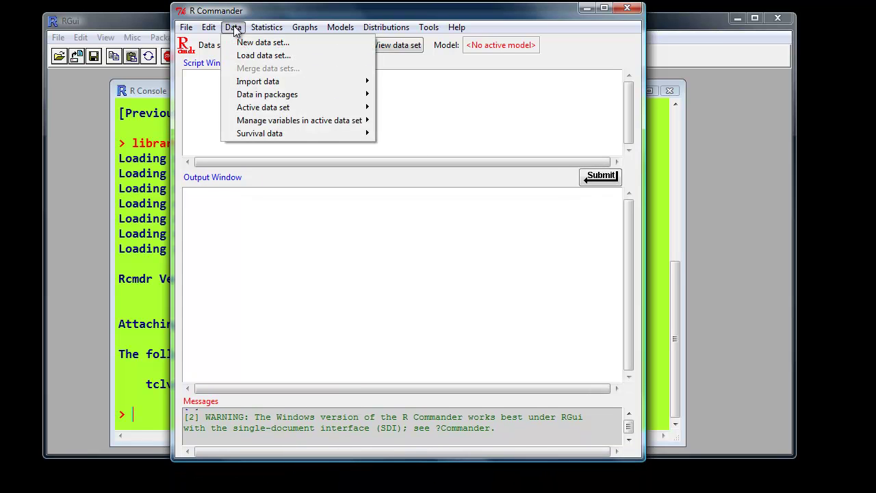
mouse_move(241, 91)
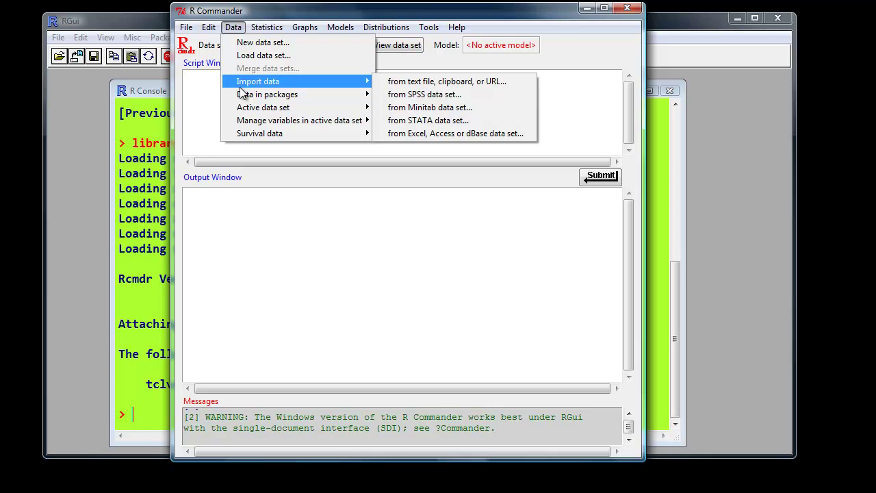
left_click(429, 97)
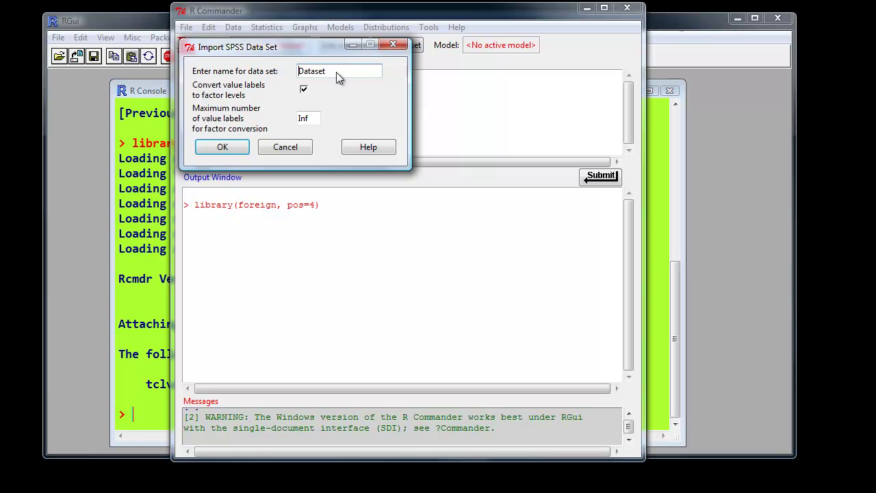
left_click_drag(335, 71, 243, 72)
type("mydatafram")
left_click(304, 90)
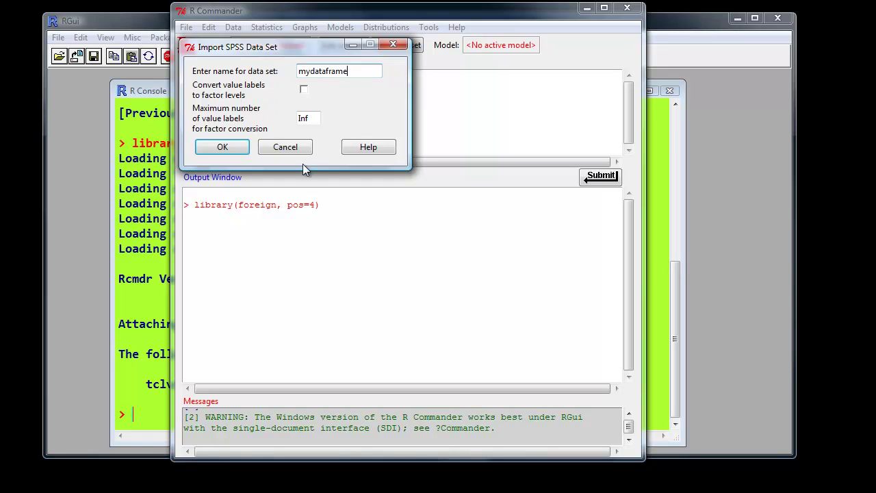
left_click(222, 149)
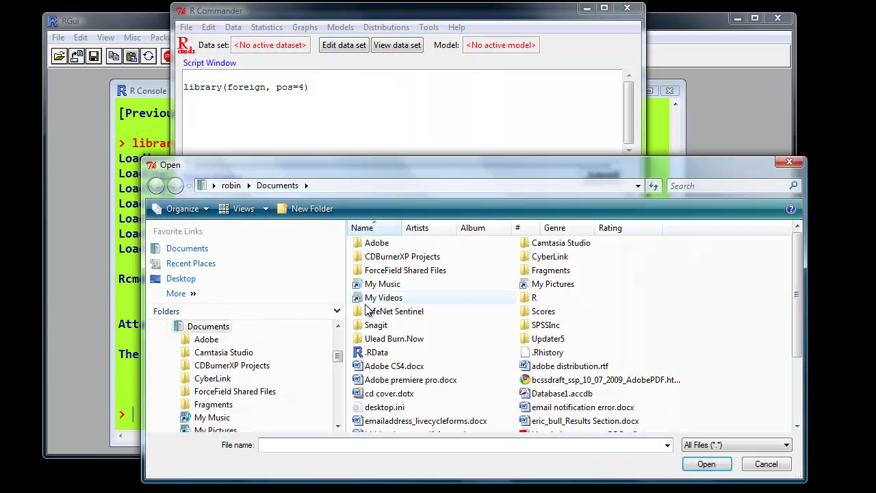
Open survival_collett_p290.sav from the data for youtube folder.
left_click_drag(425, 174, 407, 90)
left_click(206, 182)
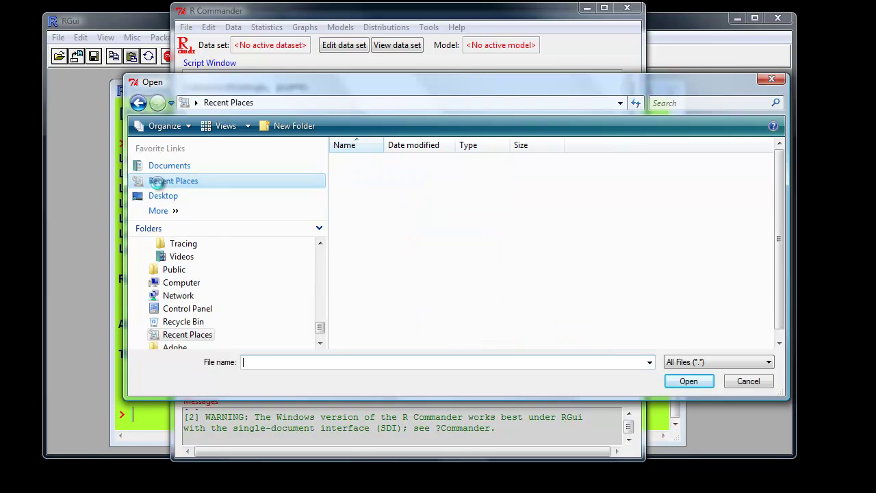
double_click(520, 189)
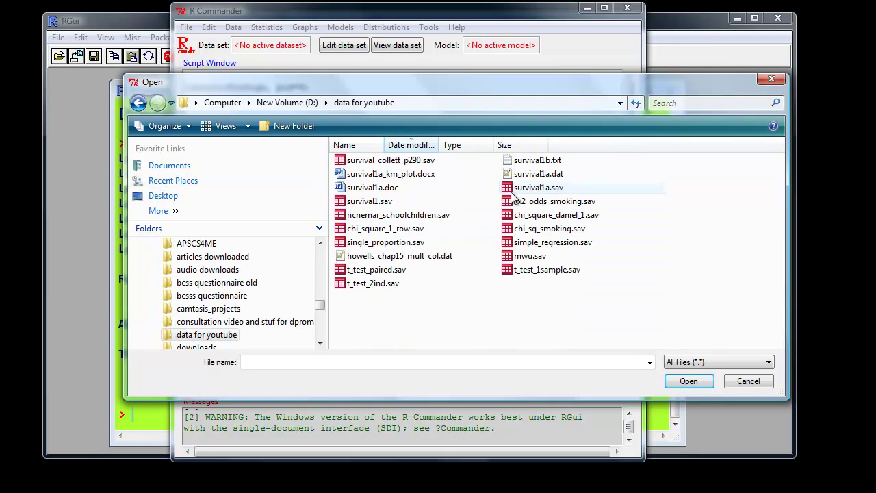
left_click(384, 160)
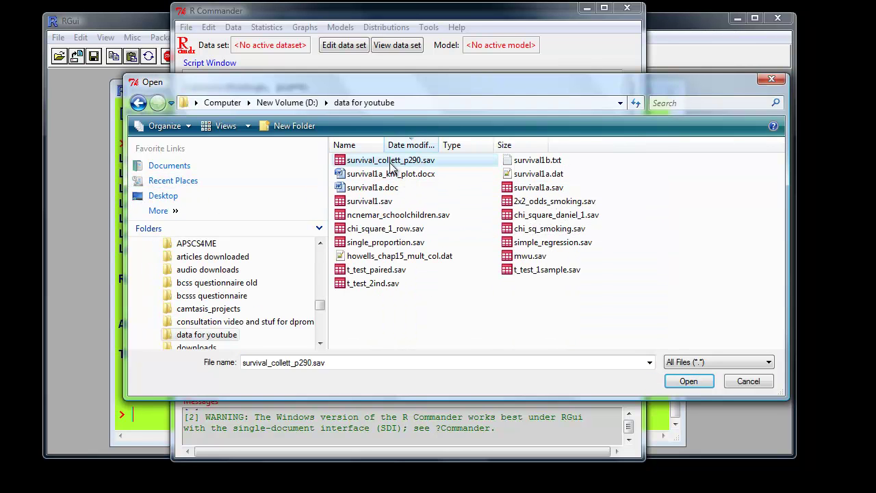
left_click(686, 381)
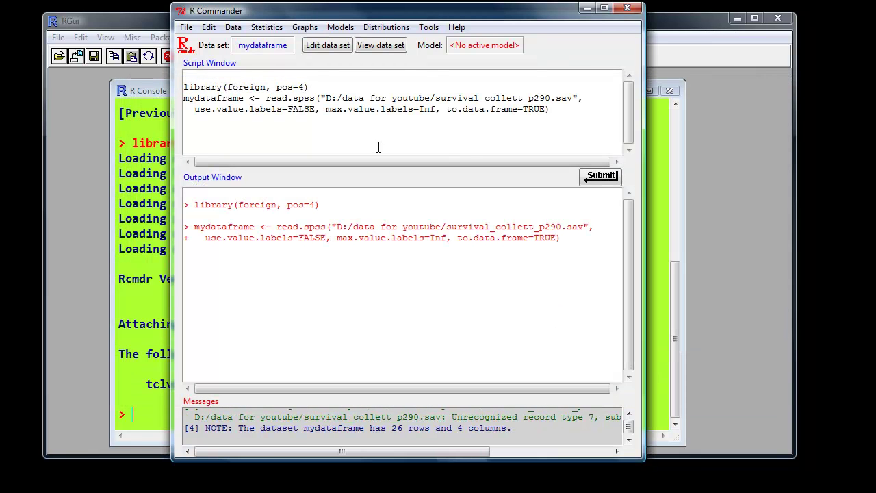
View the imported 26-row data set, then close the viewer.
left_click(366, 43)
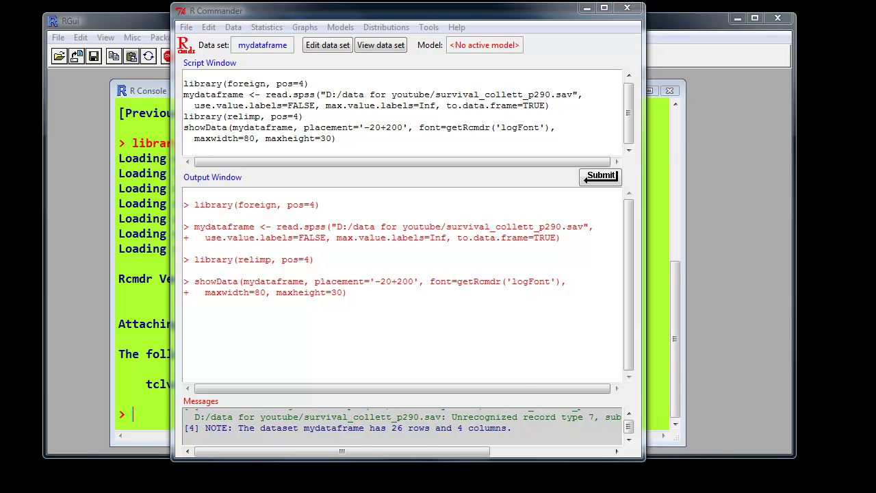
left_click_drag(577, 136, 539, 131)
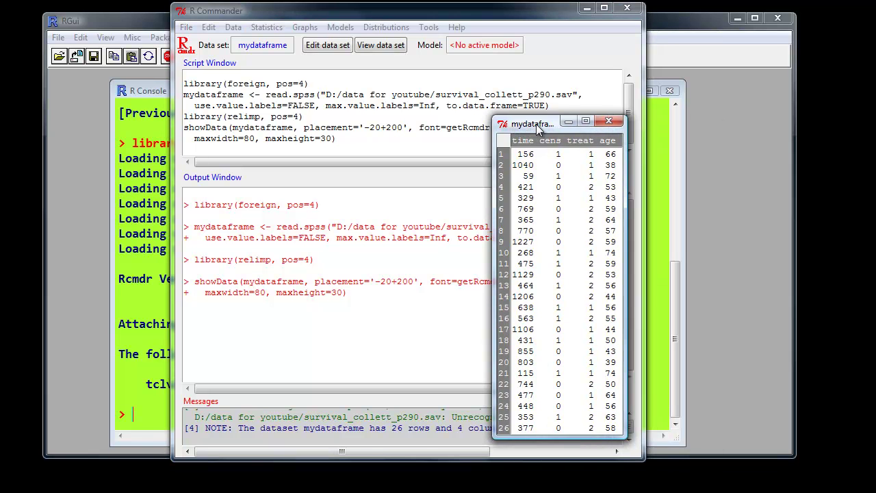
left_click(608, 121)
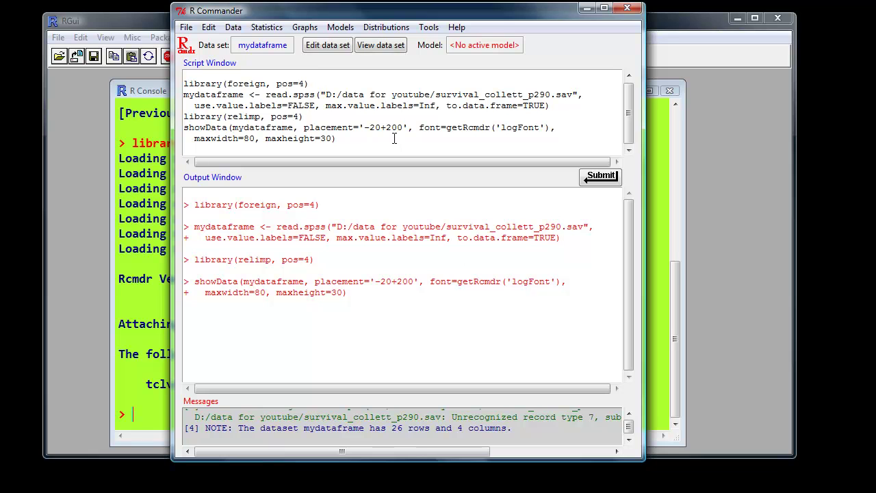
Create a Cox regression model named robin1 with time as survival time and cens as event.
left_click(267, 28)
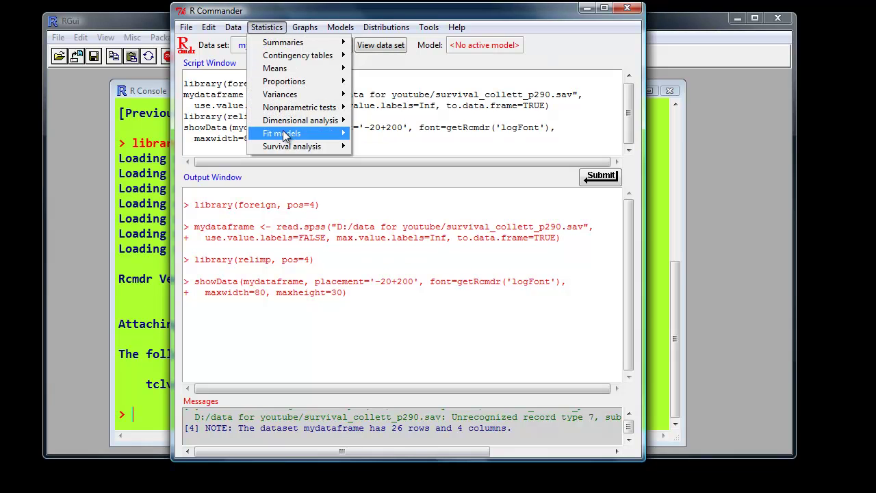
mouse_move(284, 137)
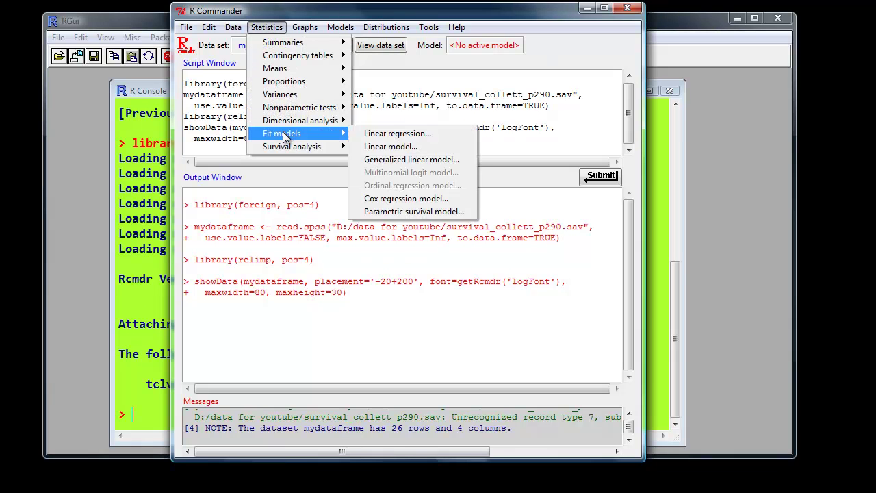
left_click(386, 200)
left_click_drag(306, 44, 329, 13)
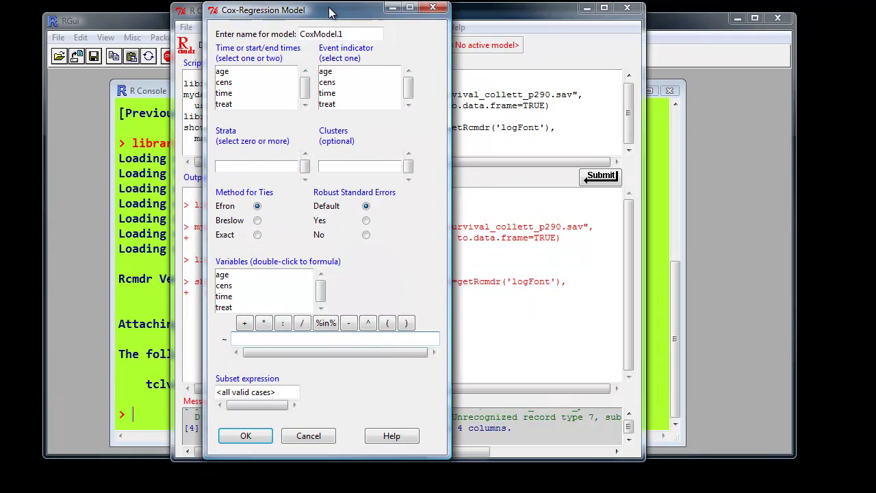
double_click(345, 35)
type("robin1")
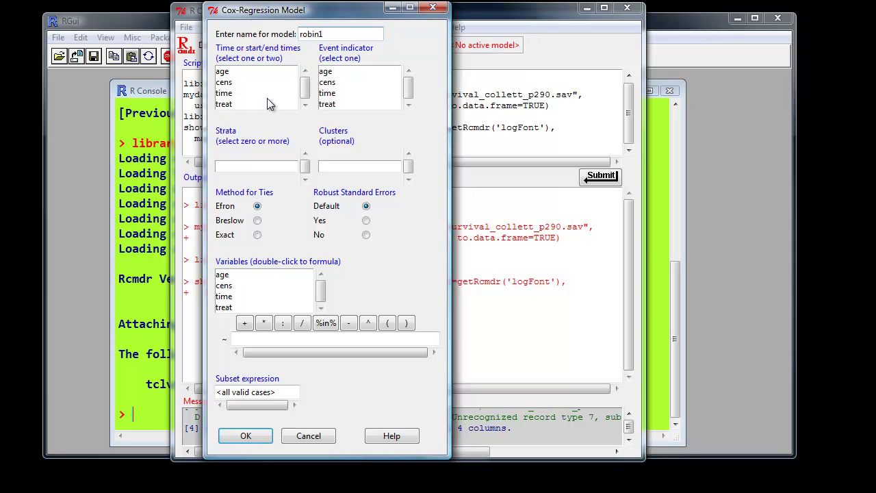
left_click(236, 93)
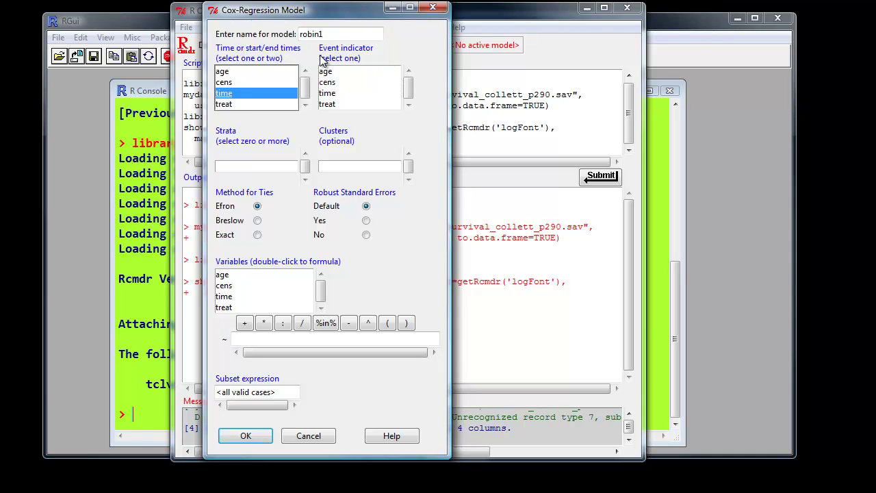
left_click(327, 83)
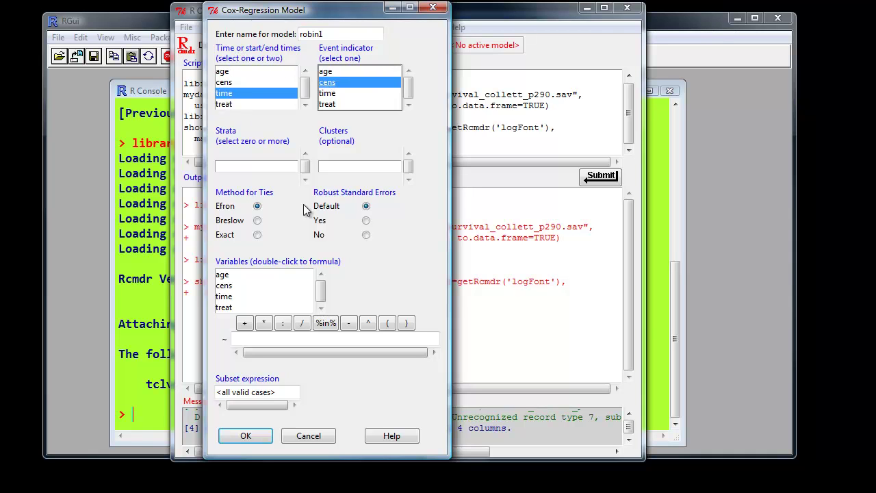
Build the formula age + treat and fit the model.
left_click(224, 275)
left_click(244, 322)
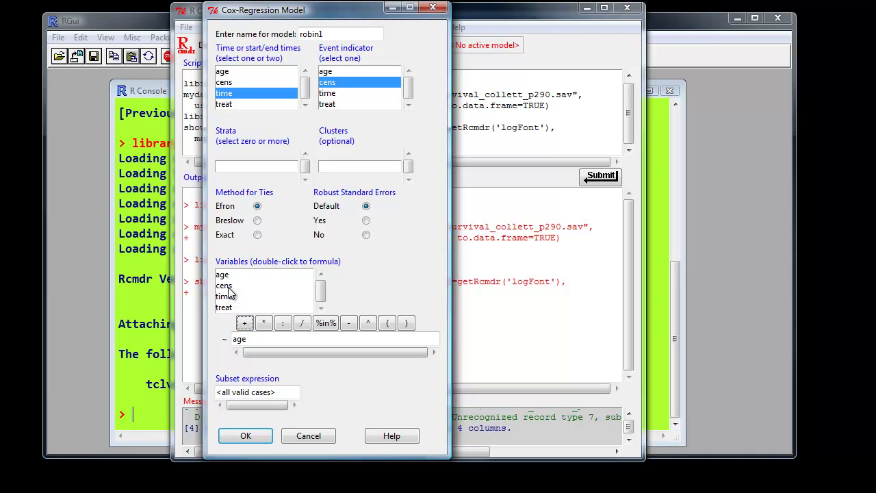
left_click(227, 308)
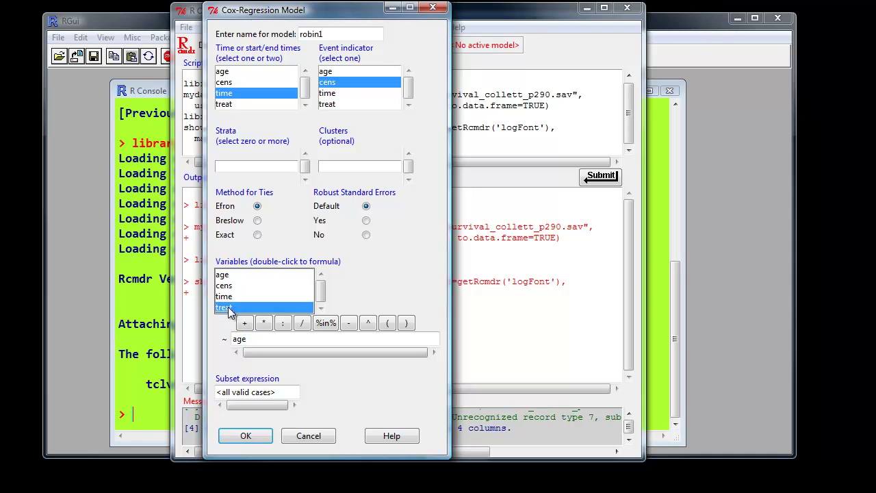
left_click(243, 323)
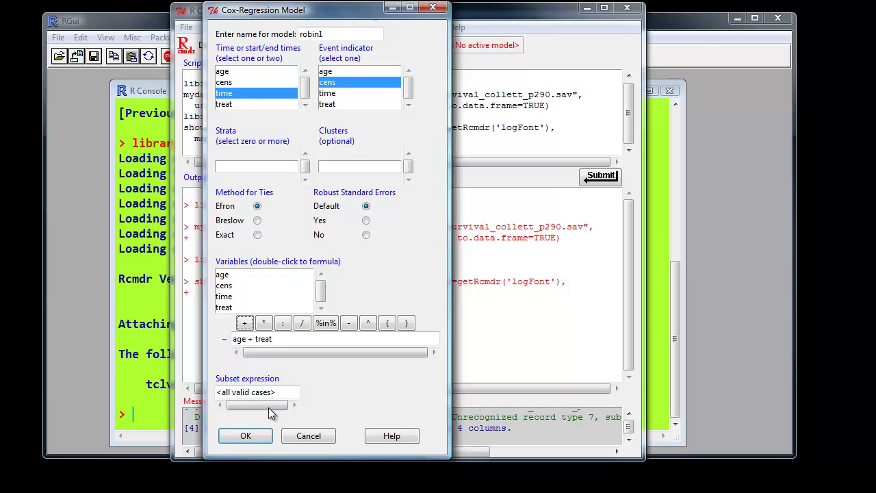
left_click(245, 436)
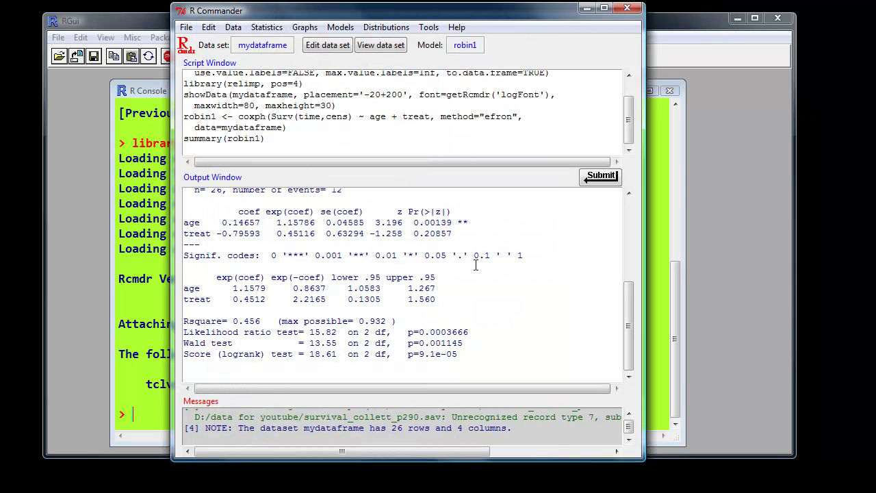
left_click_drag(626, 326, 627, 303)
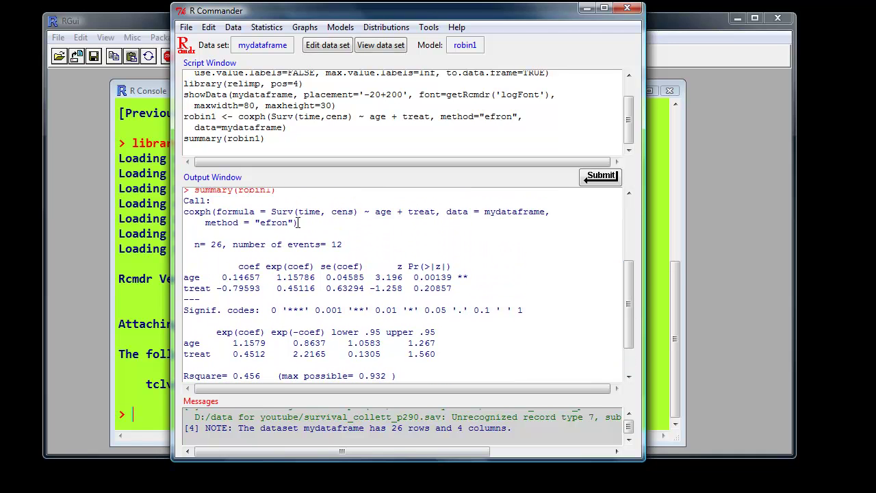
left_click_drag(298, 222, 182, 212)
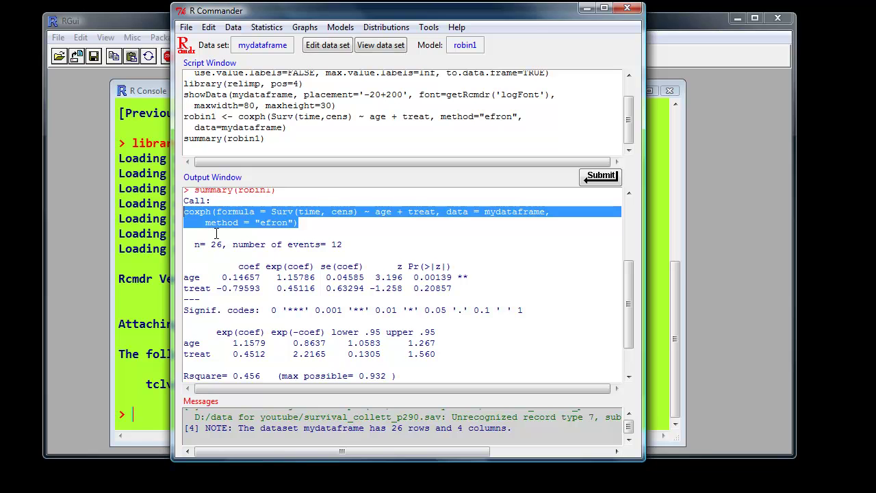
left_click(424, 288)
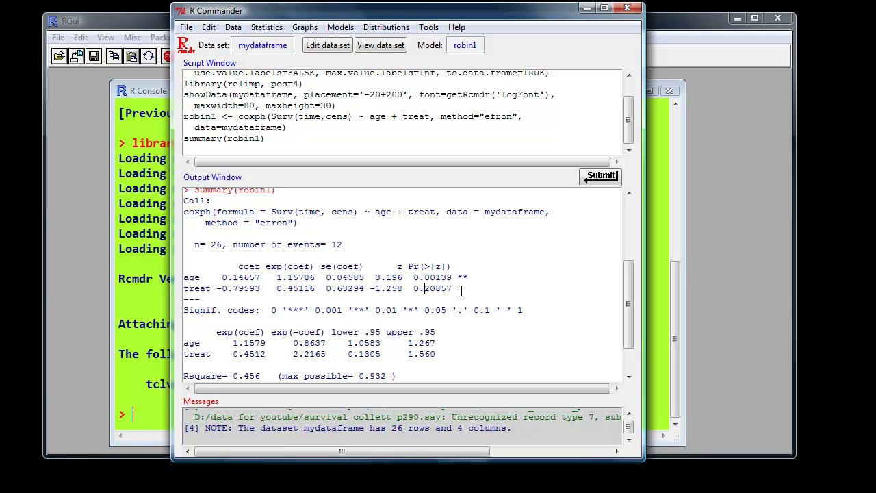
left_click_drag(629, 333, 629, 353)
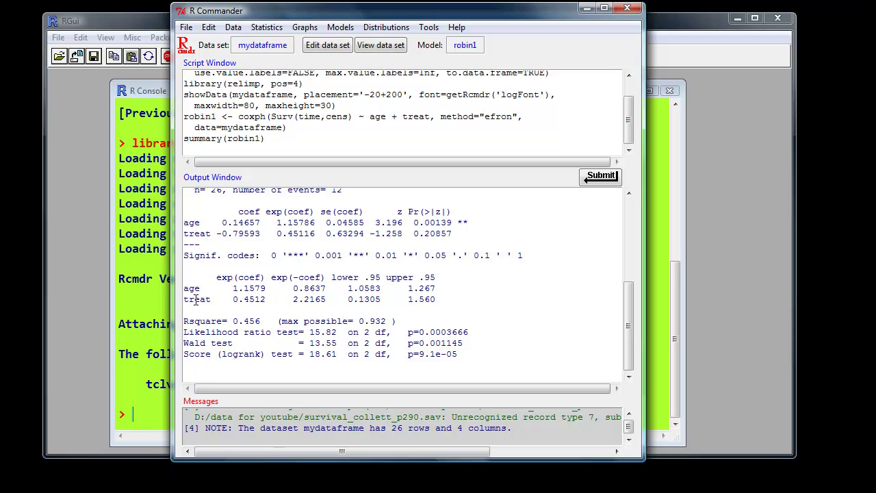